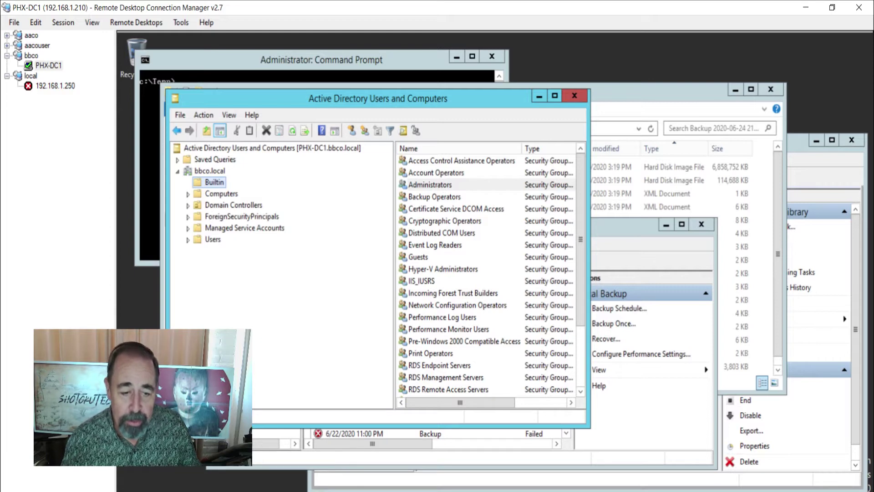
Cycle past Task Scheduler, Windows Server Backup and ADUC to the blog article on mounting the AD database.
{"action": "key", "text": "alt+Tab"}
{"action": "key", "text": "alt+Tab"}
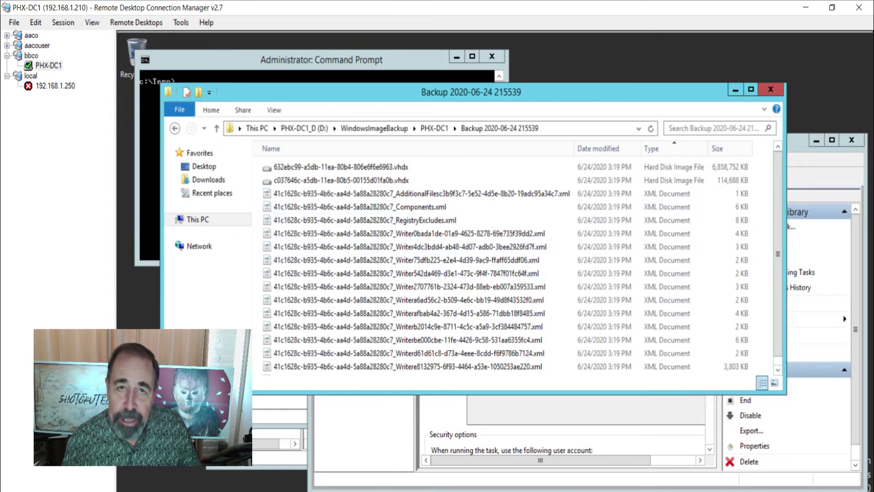
{"action": "key", "text": "alt+Tab"}
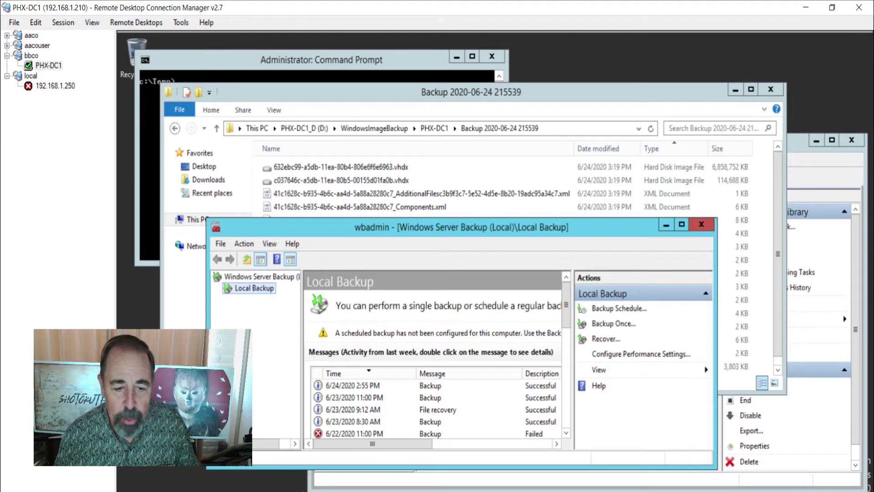
{"action": "key", "text": "alt+Tab"}
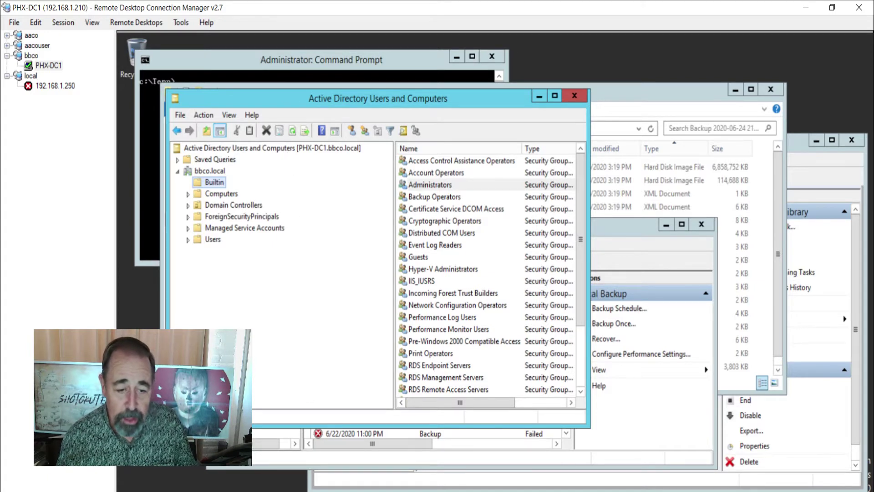
{"action": "key", "text": "alt+Tab"}
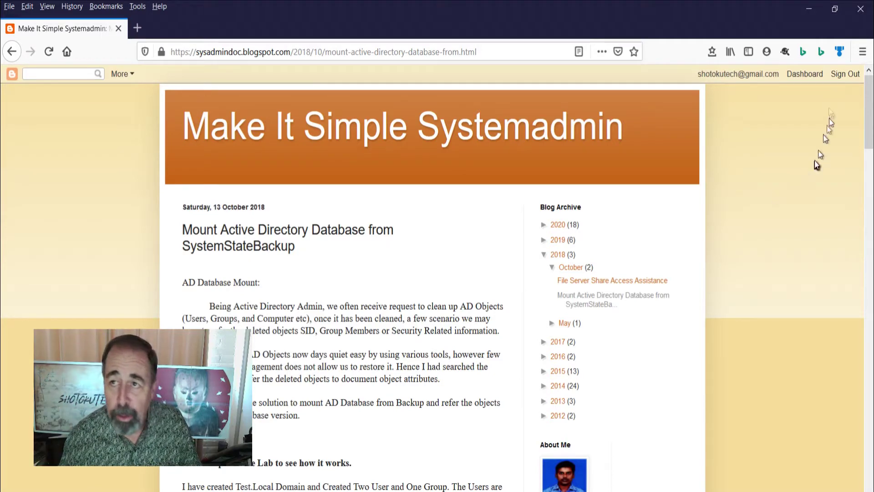
Start a recovery from a backup on another location: local drives, backup location PHX-DC1_D (D:).
{"action": "left_click", "coordinate": [809, 10]}
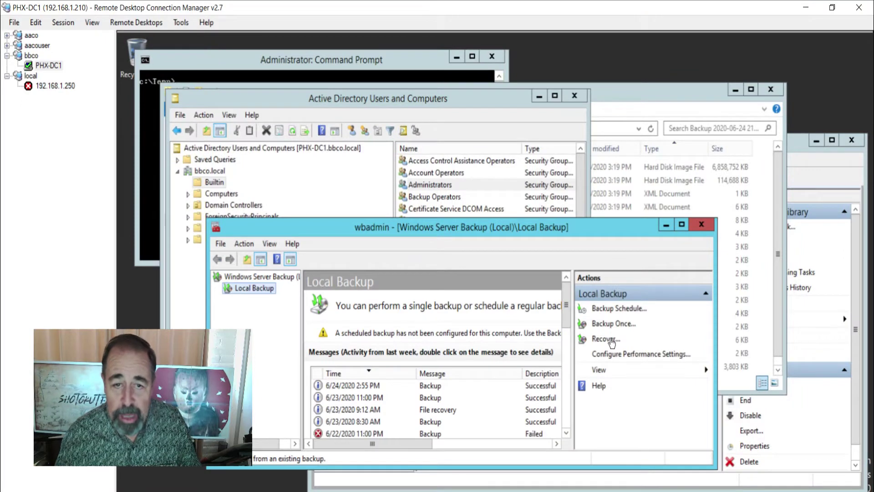
{"action": "left_click", "coordinate": [610, 338]}
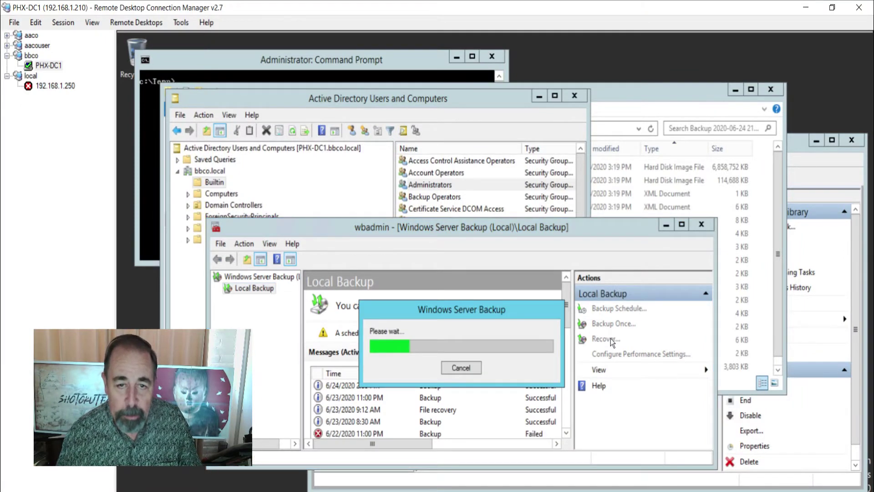
{"action": "left_click", "coordinate": [390, 262]}
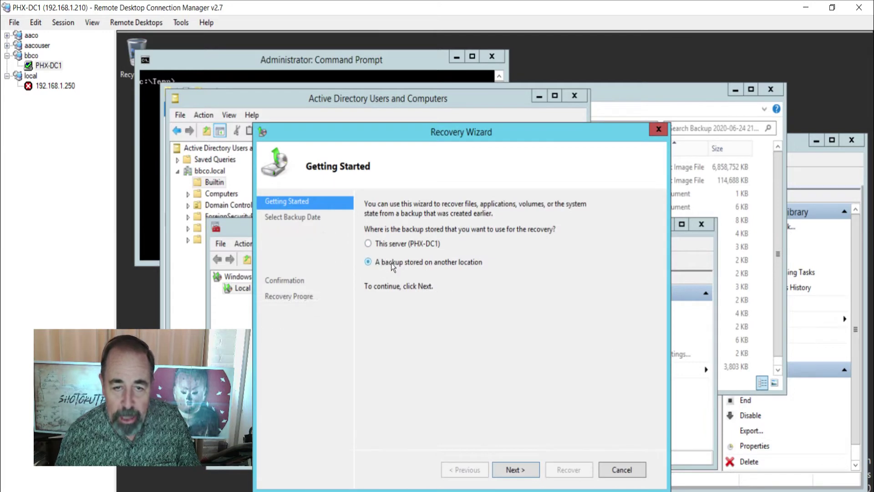
{"action": "left_click", "coordinate": [517, 470]}
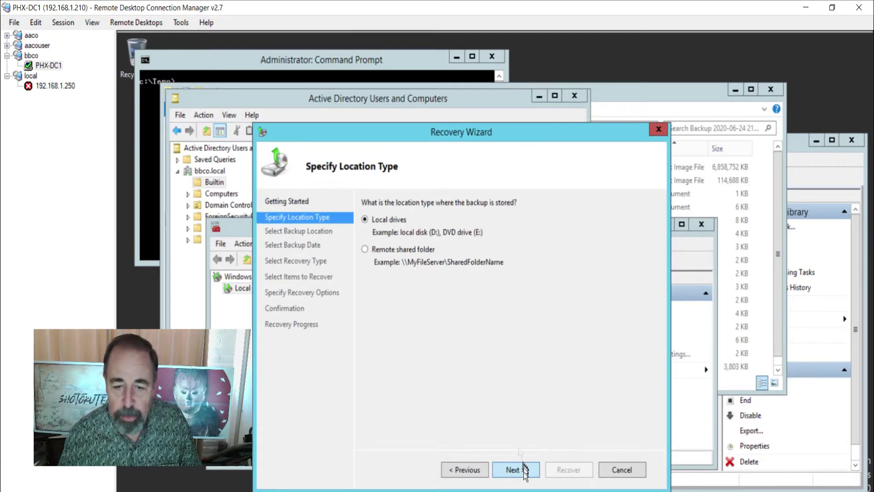
{"action": "left_click", "coordinate": [523, 468]}
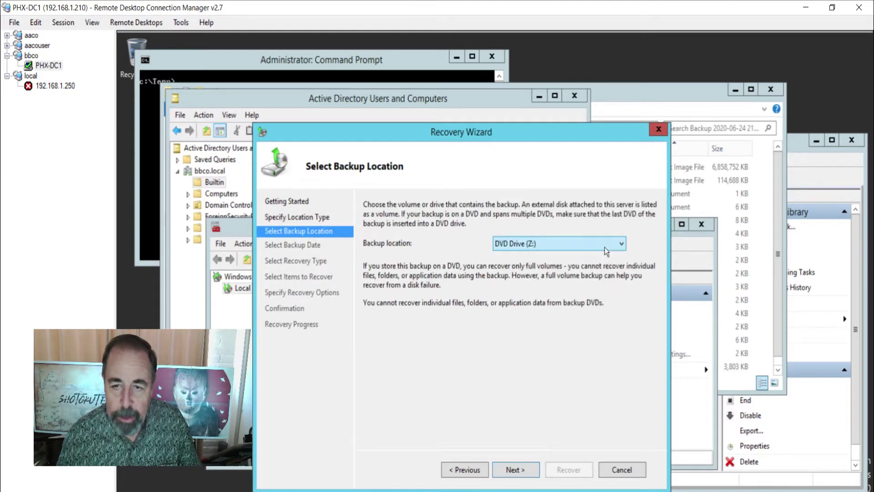
{"action": "left_click", "coordinate": [605, 247]}
{"action": "left_click", "coordinate": [589, 264]}
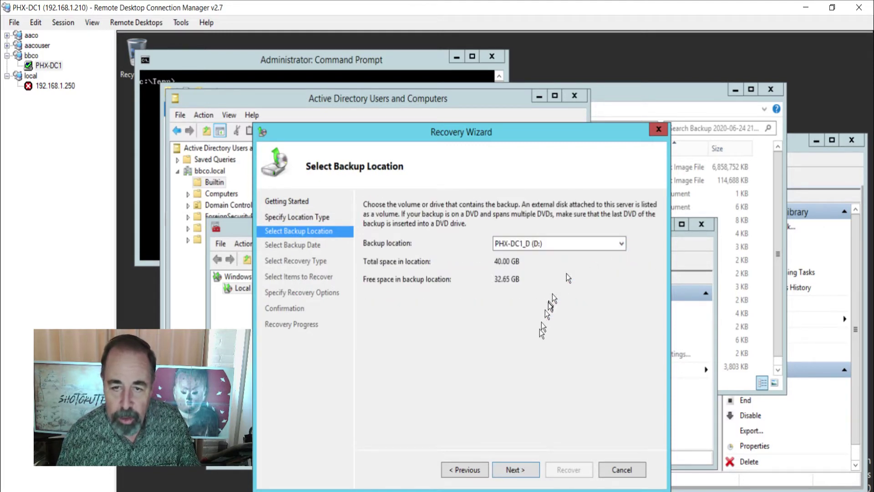
Choose server PHX-DC1, the 6/24/2020 2:55 PM backup, and Files and folders recovery.
{"action": "left_click", "coordinate": [519, 470]}
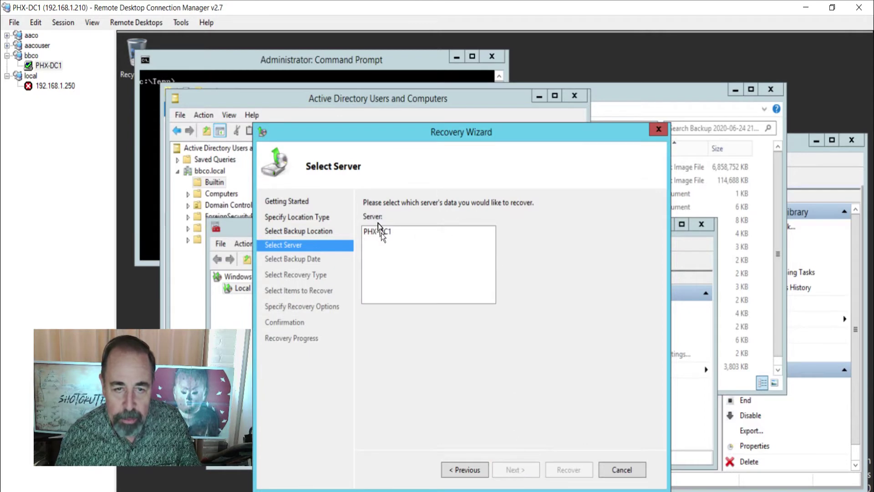
{"action": "left_click", "coordinate": [381, 232]}
{"action": "left_click", "coordinate": [510, 468]}
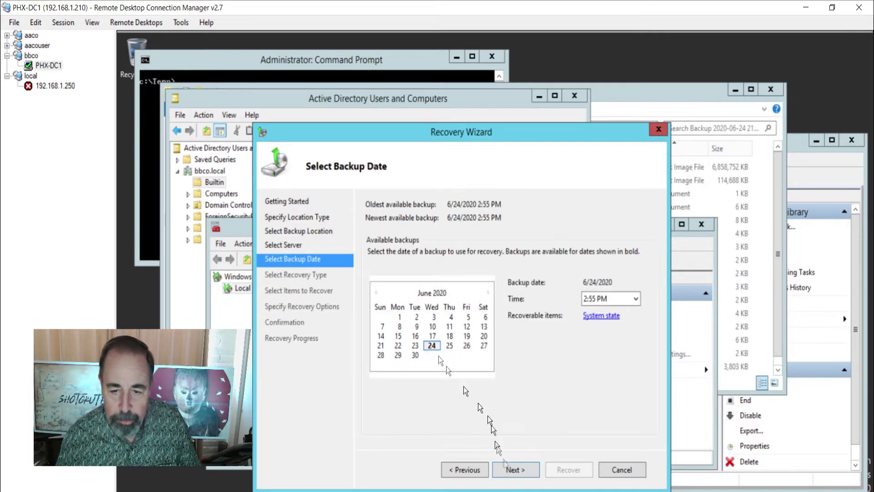
{"action": "left_click", "coordinate": [511, 468]}
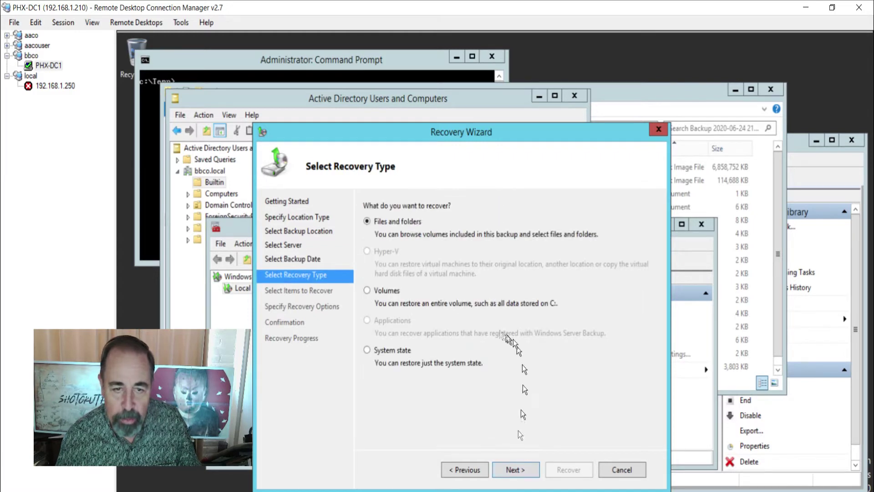
{"action": "left_click", "coordinate": [518, 469]}
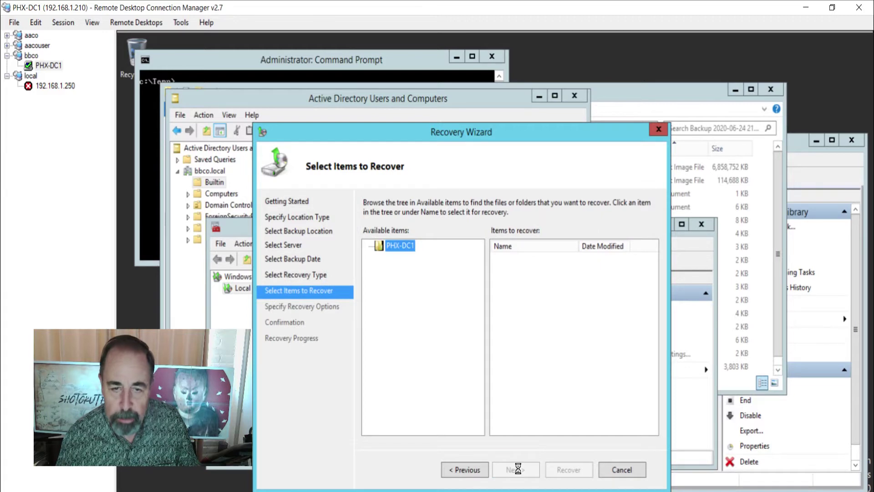
Select the NTDS folder on PHX-DC1_F (F:) with edb.chk, edb.log and ntds.dit.
{"action": "left_click", "coordinate": [369, 247]}
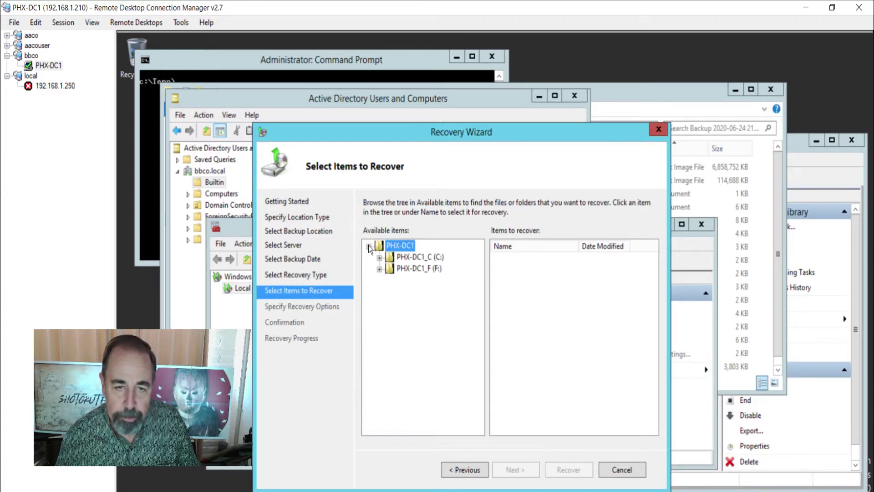
{"action": "left_click", "coordinate": [379, 269]}
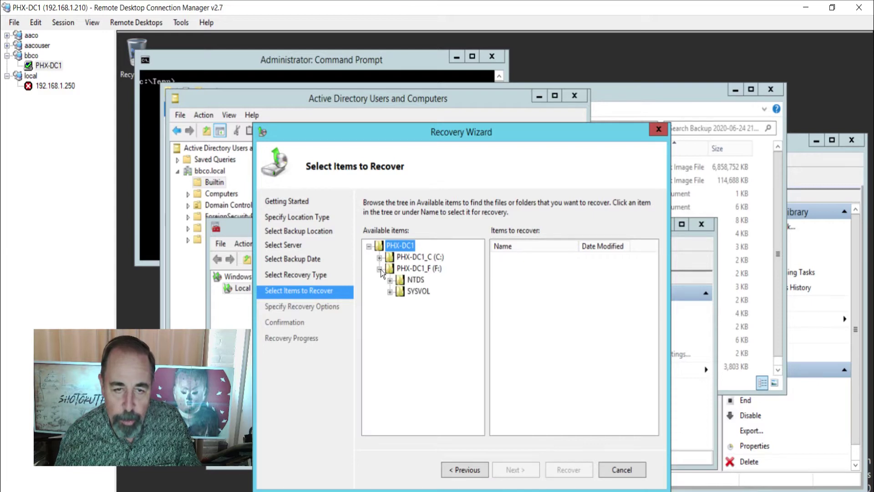
{"action": "left_click", "coordinate": [412, 280]}
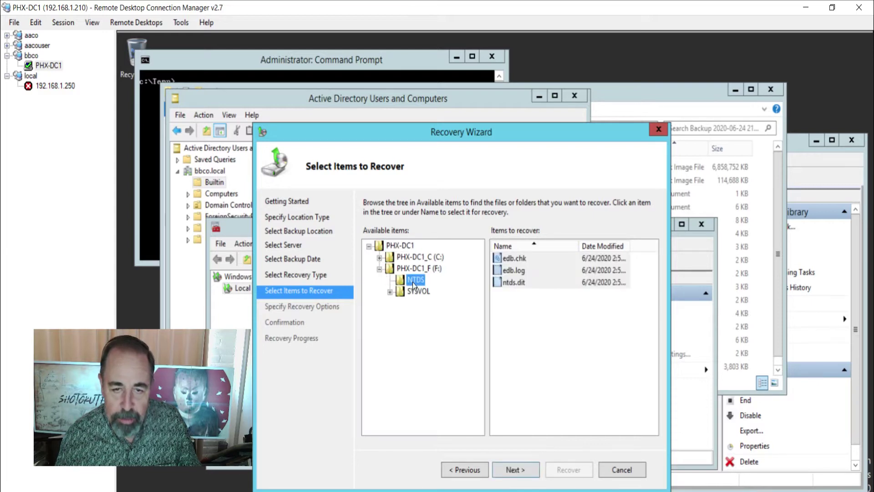
Recover the NTDS files to another location, D:\Restore, and start the recovery.
{"action": "left_click", "coordinate": [514, 467]}
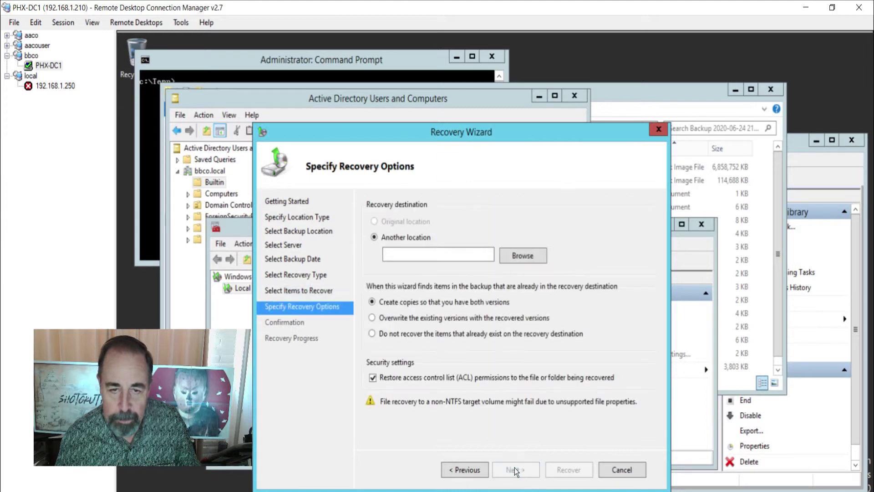
{"action": "left_click", "coordinate": [534, 261]}
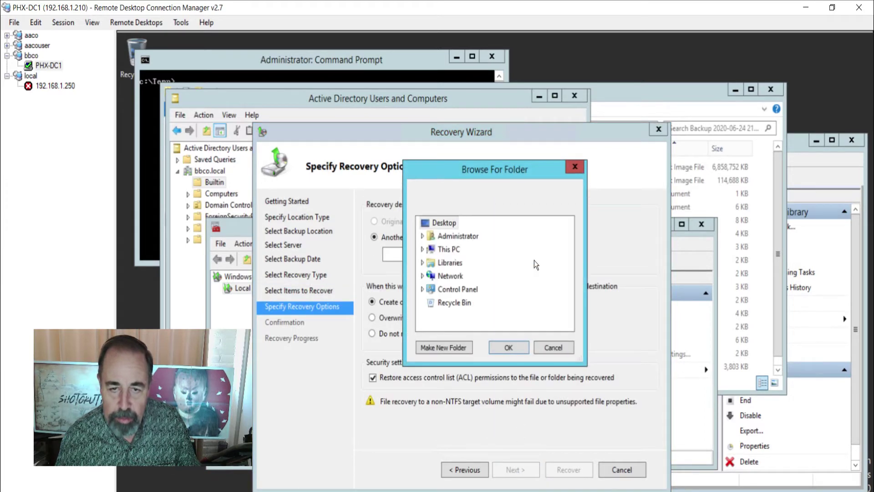
{"action": "double_click", "coordinate": [441, 251]}
{"action": "scroll", "coordinate": [438, 288], "scroll_direction": "down", "scroll_amount": 3}
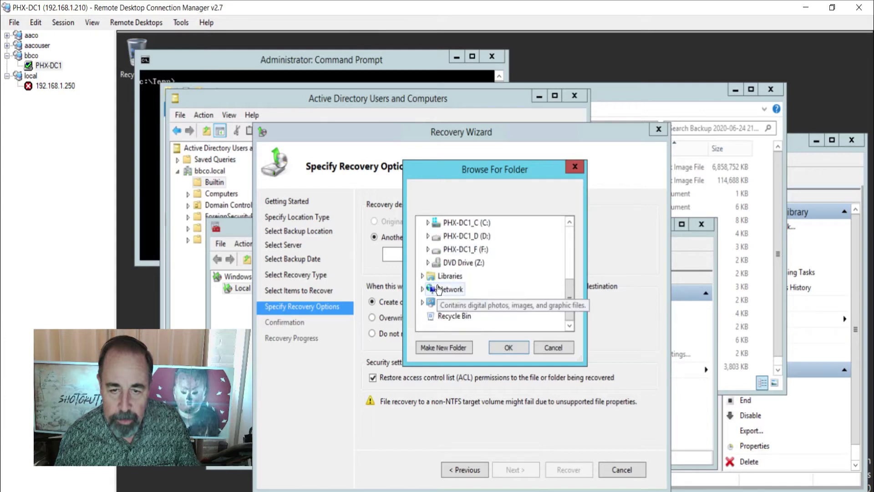
{"action": "left_click", "coordinate": [428, 236]}
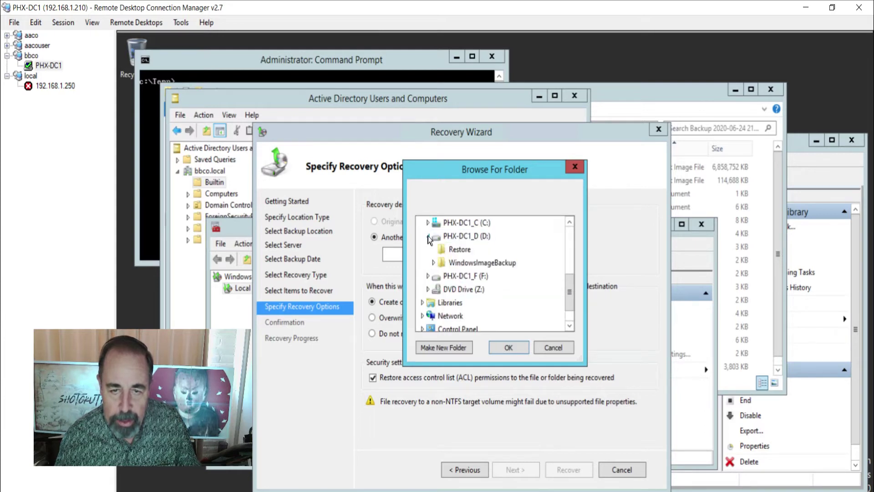
{"action": "left_click", "coordinate": [458, 249]}
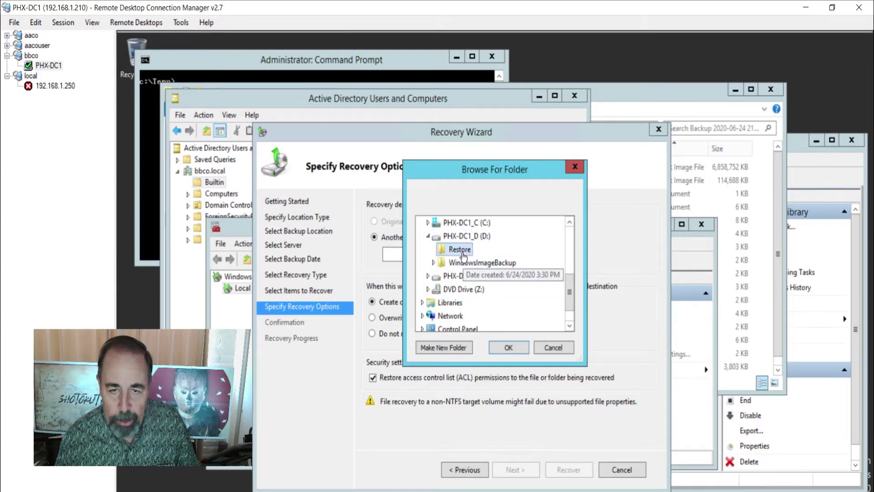
{"action": "left_click", "coordinate": [499, 344]}
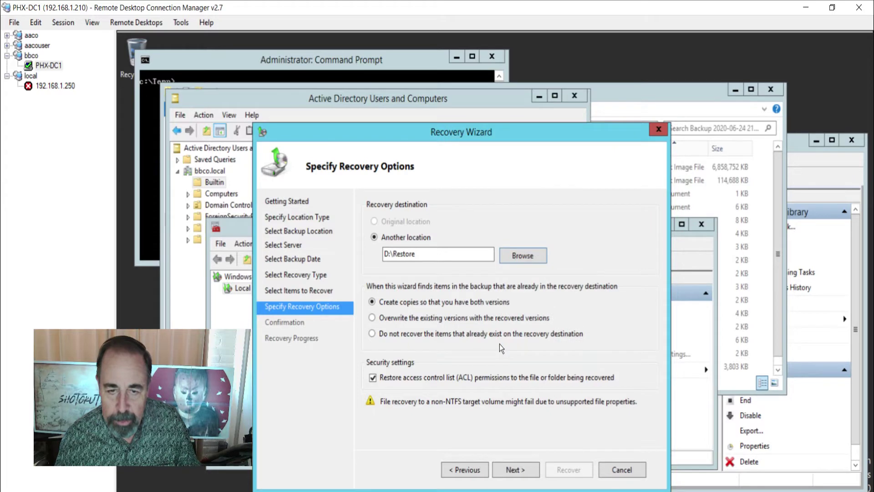
{"action": "left_click", "coordinate": [517, 469]}
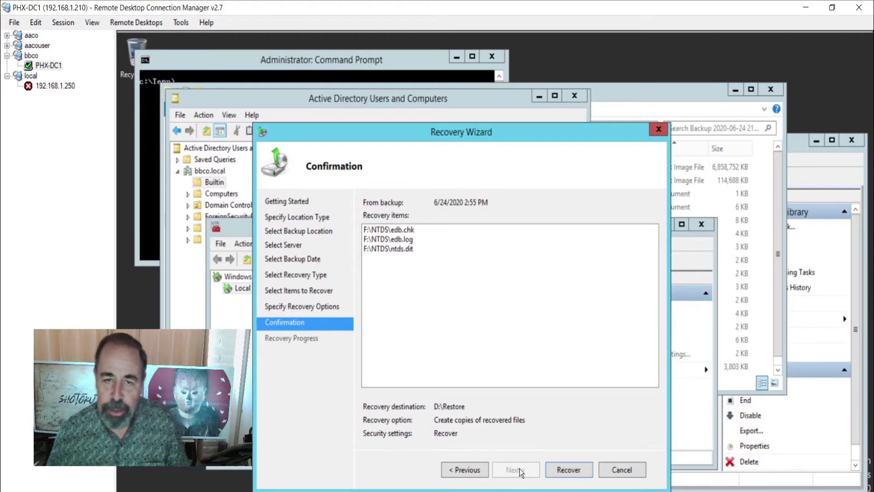
{"action": "left_click", "coordinate": [579, 473]}
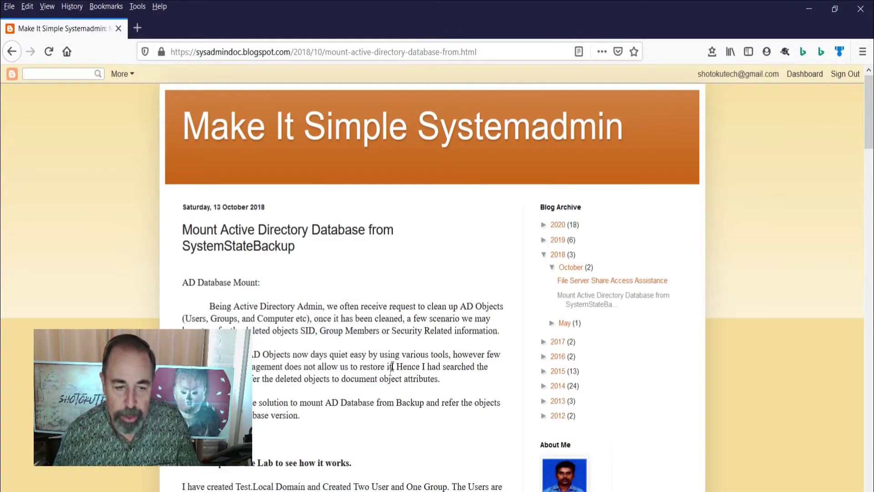
Read the blog, highlight the alternate-location restore sentence, and enlarge its command screenshot.
{"action": "scroll", "coordinate": [379, 379], "scroll_direction": "down", "scroll_amount": 8}
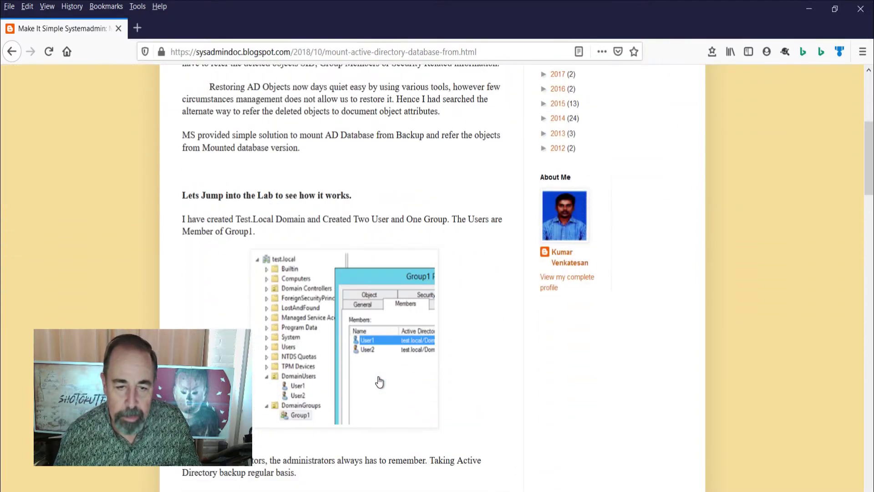
{"action": "scroll", "coordinate": [379, 381], "scroll_direction": "down", "scroll_amount": 10}
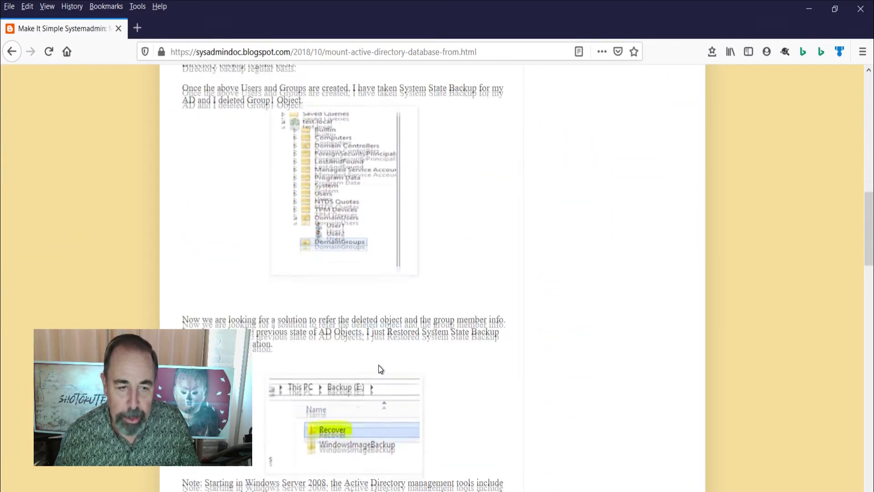
{"action": "left_click_drag", "start_coordinate": [366, 138], "coordinate": [406, 142]}
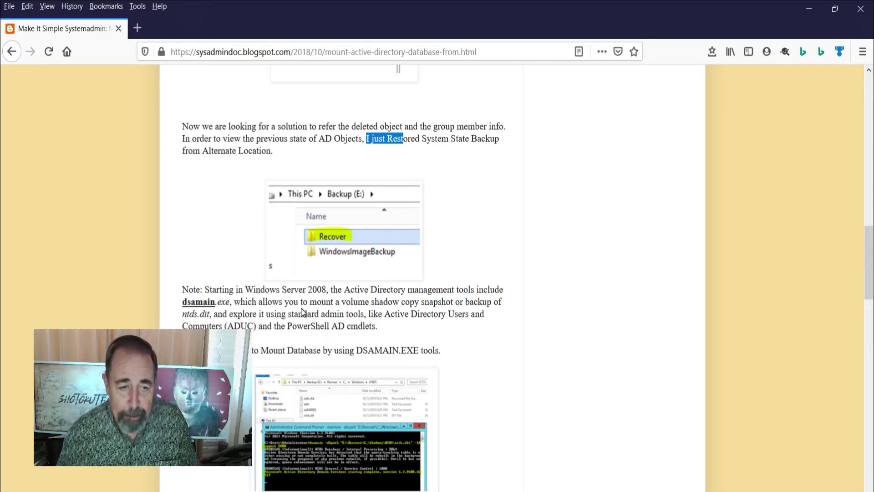
{"action": "scroll", "coordinate": [303, 312], "scroll_direction": "down", "scroll_amount": 3}
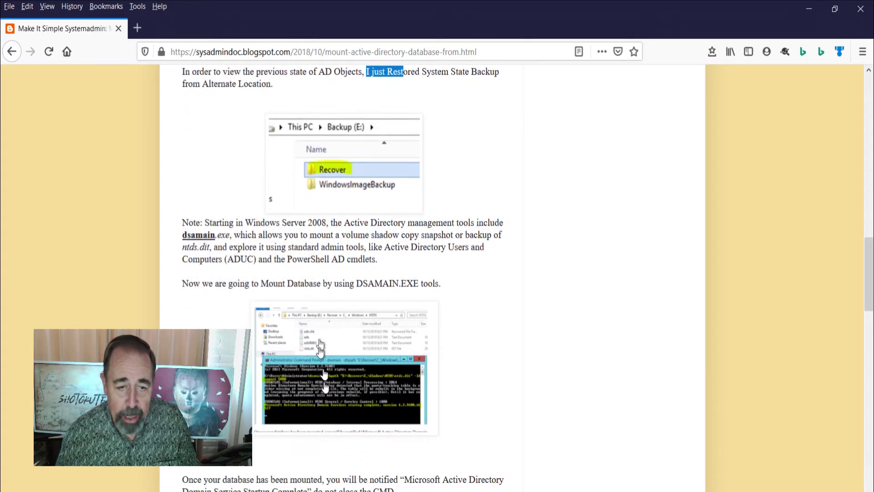
{"action": "left_click", "coordinate": [324, 384]}
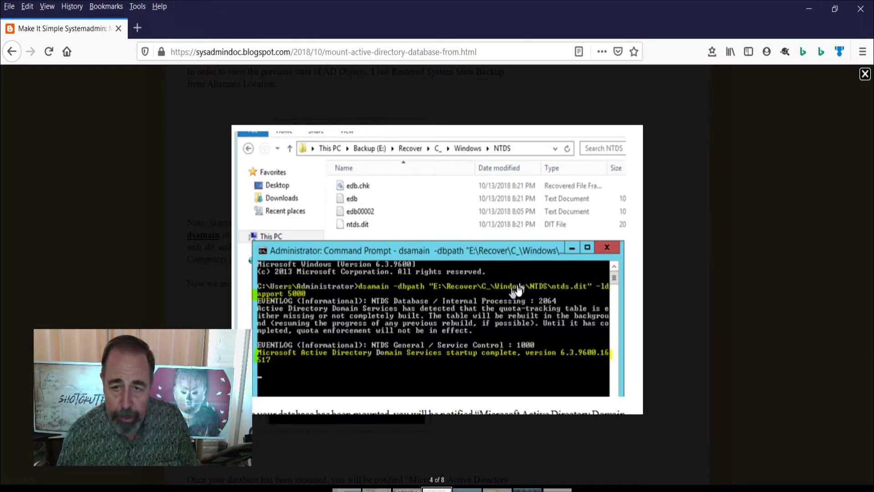
Compare the saved dsamain command in Notepad++ with the blog, checking LDAP port 5000.
{"action": "key", "text": "alt+Tab"}
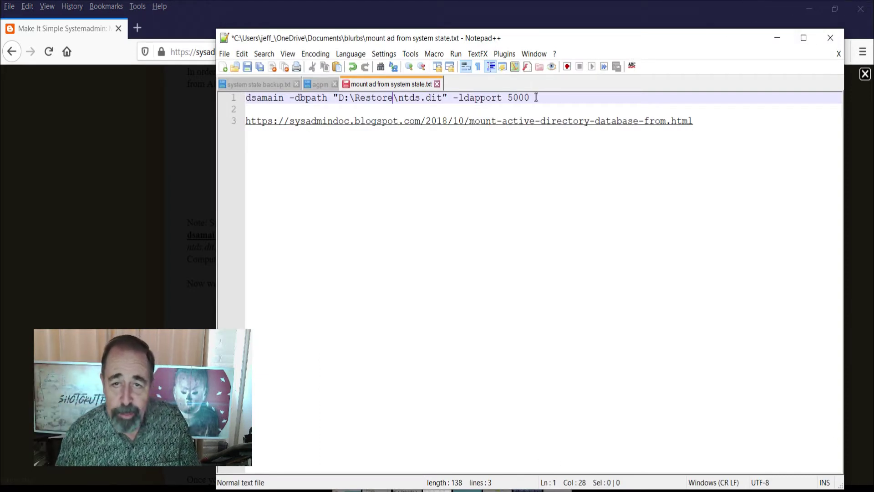
{"action": "left_click_drag", "start_coordinate": [531, 98], "coordinate": [245, 98]}
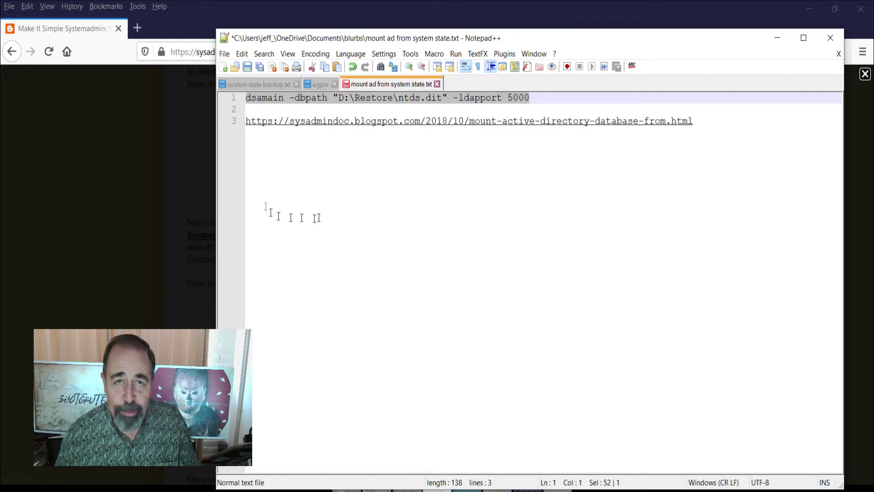
{"action": "left_click", "coordinate": [141, 302]}
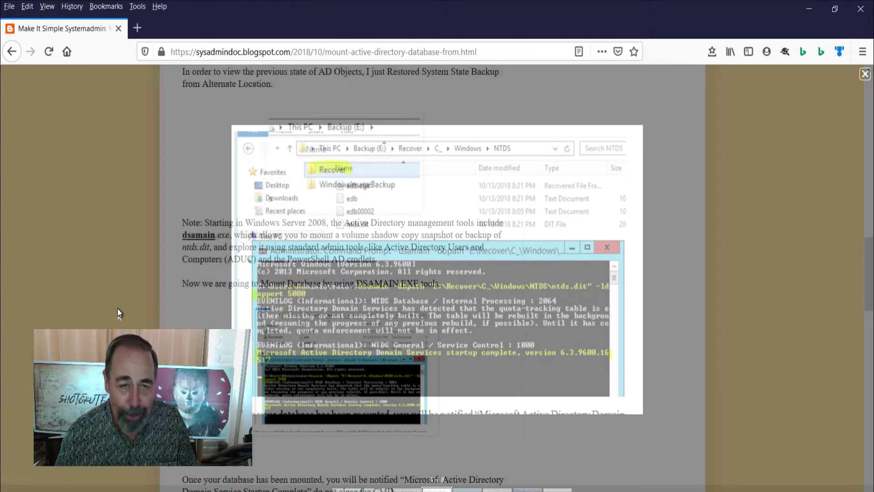
{"action": "scroll", "coordinate": [138, 302], "scroll_direction": "down", "scroll_amount": 5}
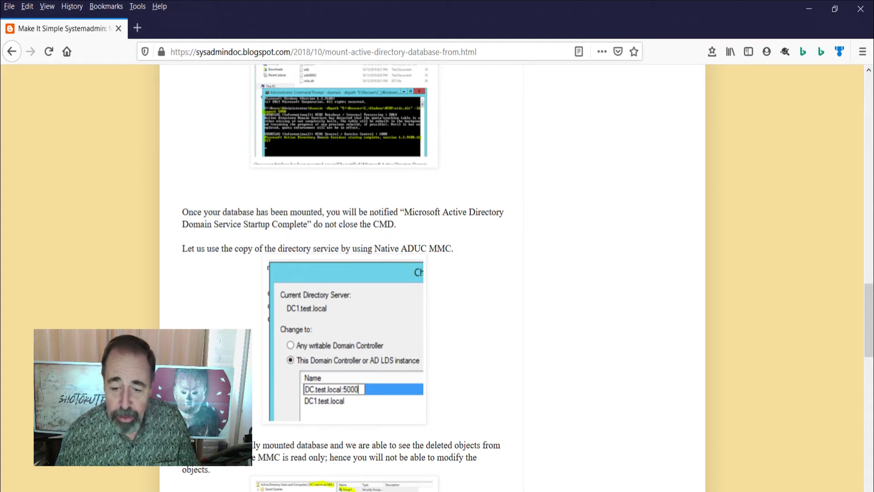
{"action": "key", "text": "alt+Tab"}
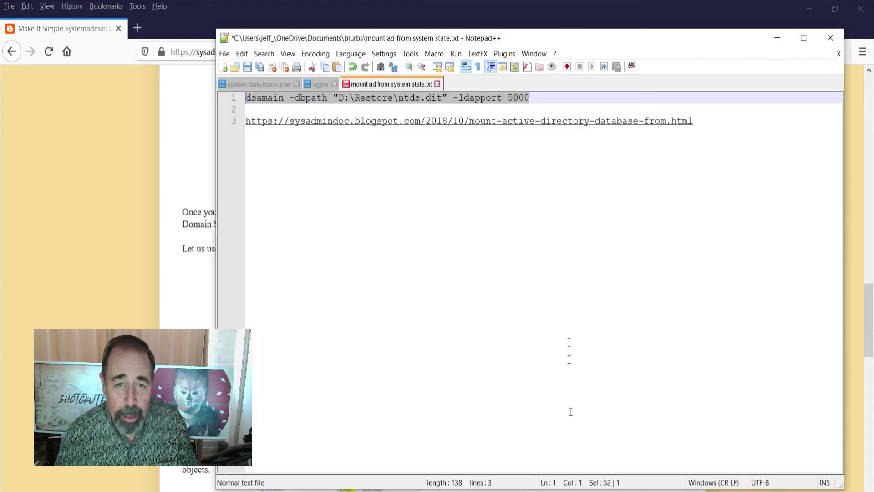
{"action": "left_click", "coordinate": [519, 97]}
{"action": "double_click", "coordinate": [519, 98]}
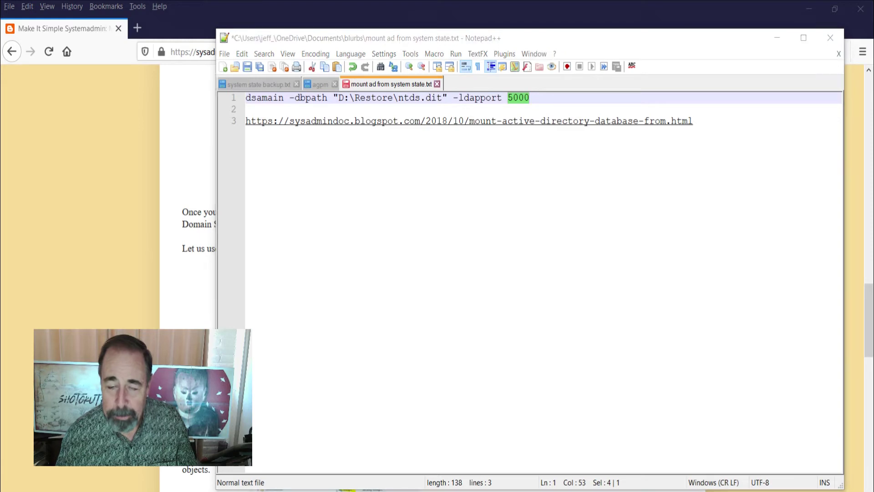
{"action": "key", "text": "alt+Tab"}
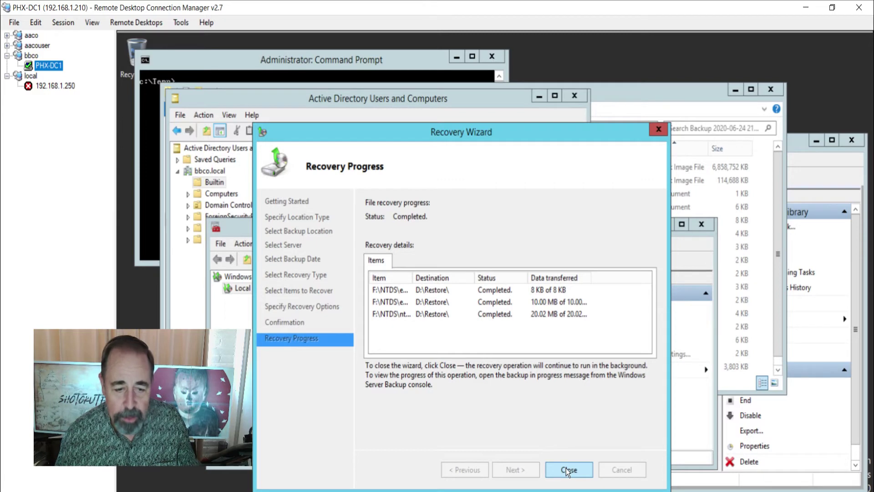
Open D:\Restore in Explorer to confirm edb.chk, edb.log and ntds.dit were recovered.
{"action": "key", "text": "alt+Tab"}
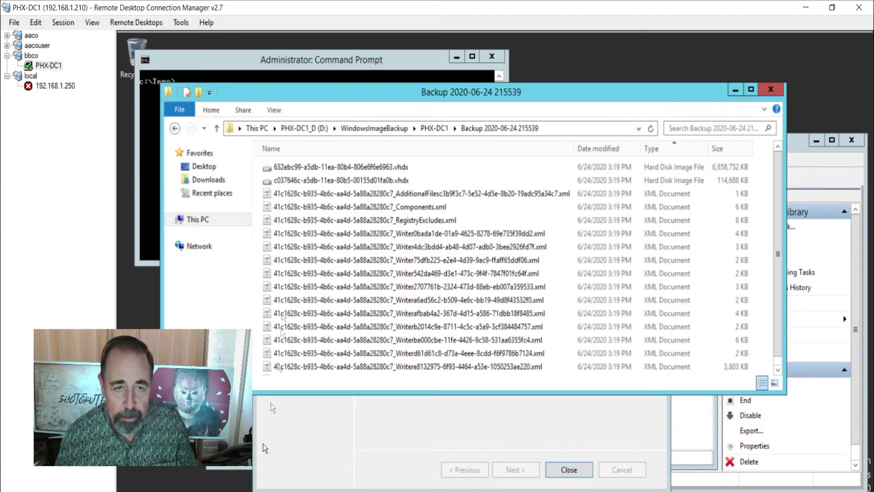
{"action": "left_click", "coordinate": [321, 128]}
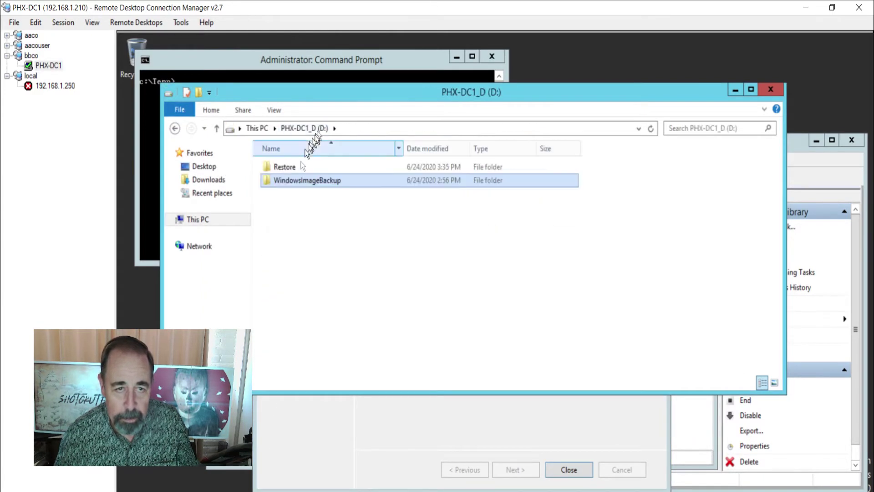
{"action": "double_click", "coordinate": [291, 168]}
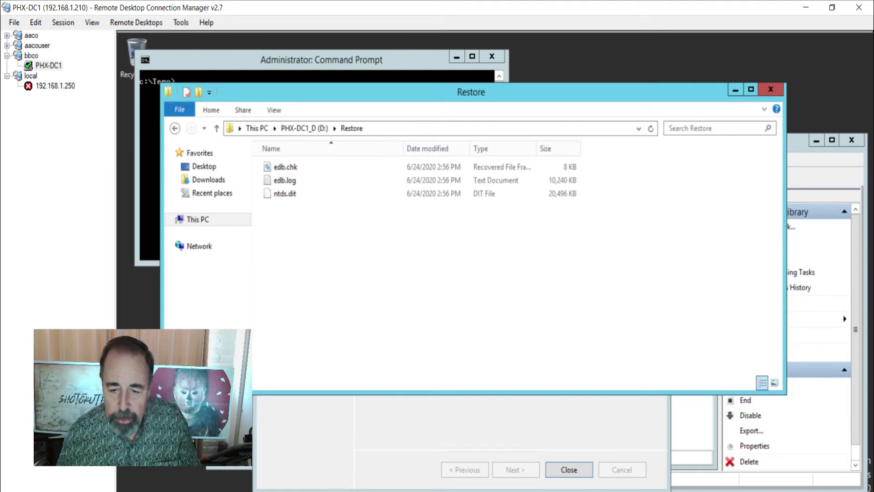
{"action": "key", "text": "alt+Tab"}
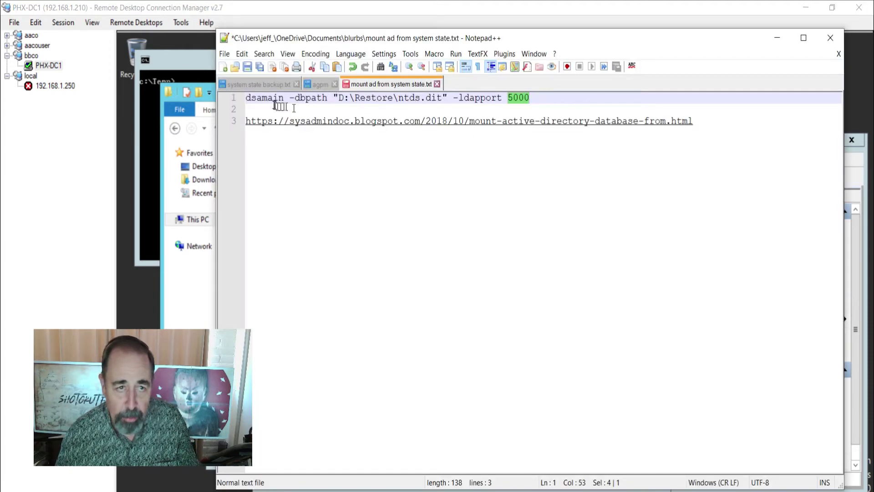
Copy the dsamain command from Notepad++ and run it in the remote Command Prompt on port 5000.
{"action": "left_click", "coordinate": [246, 98]}
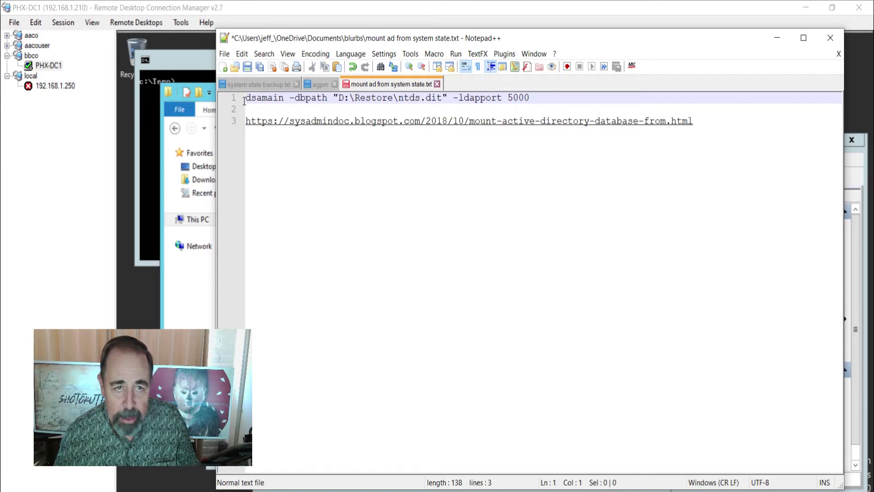
{"action": "left_click_drag", "start_coordinate": [244, 100], "coordinate": [243, 109]}
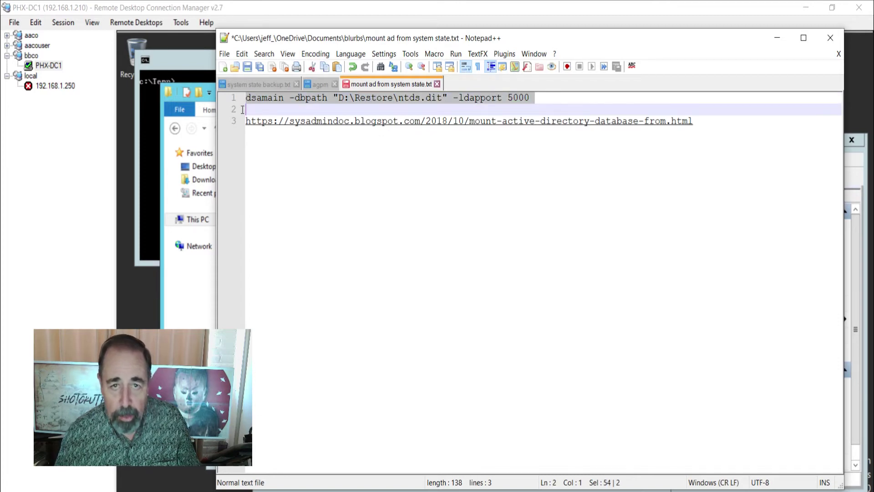
{"action": "right_click", "coordinate": [480, 100]}
{"action": "left_click", "coordinate": [496, 121]}
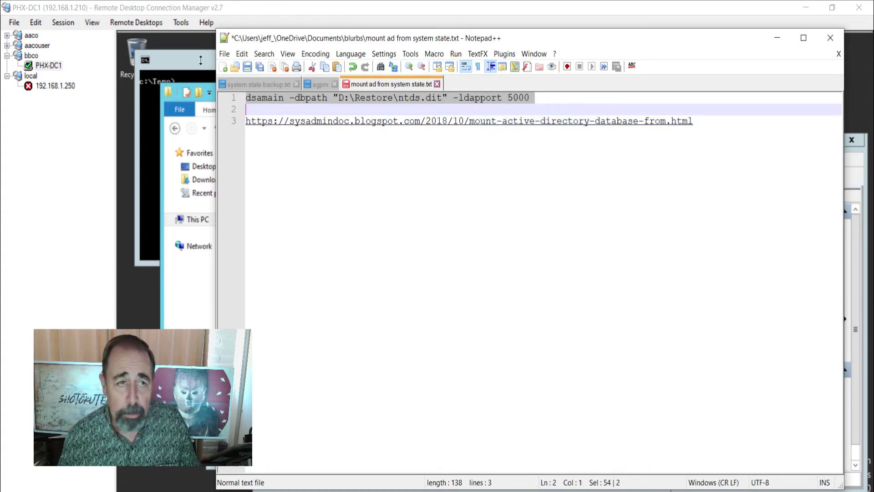
{"action": "left_click", "coordinate": [150, 64]}
{"action": "right_click", "coordinate": [215, 127]}
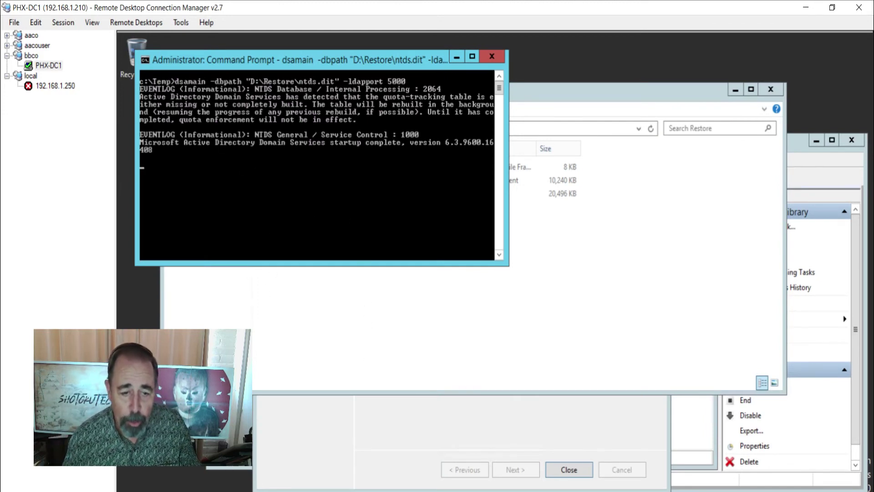
{"action": "key", "text": "alt+Tab"}
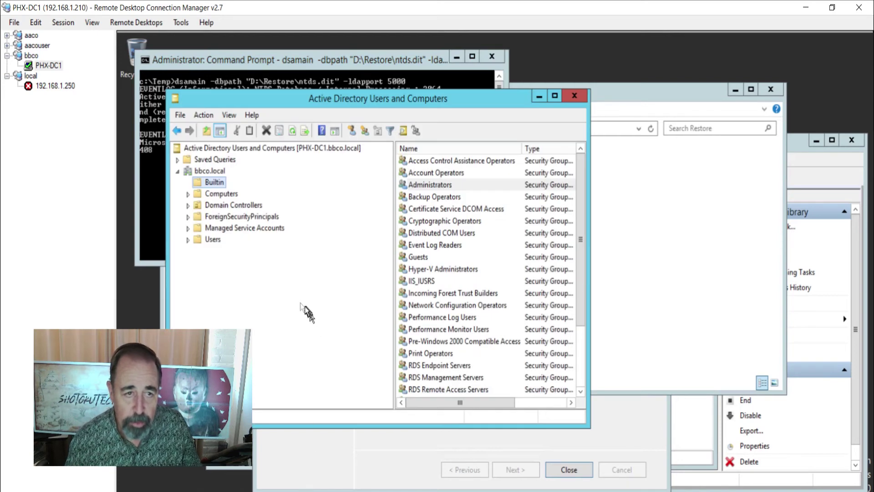
Change ADUC's domain controller to phx-dc1:5000 and expand the bbco.local domain.
{"action": "right_click", "coordinate": [305, 147]}
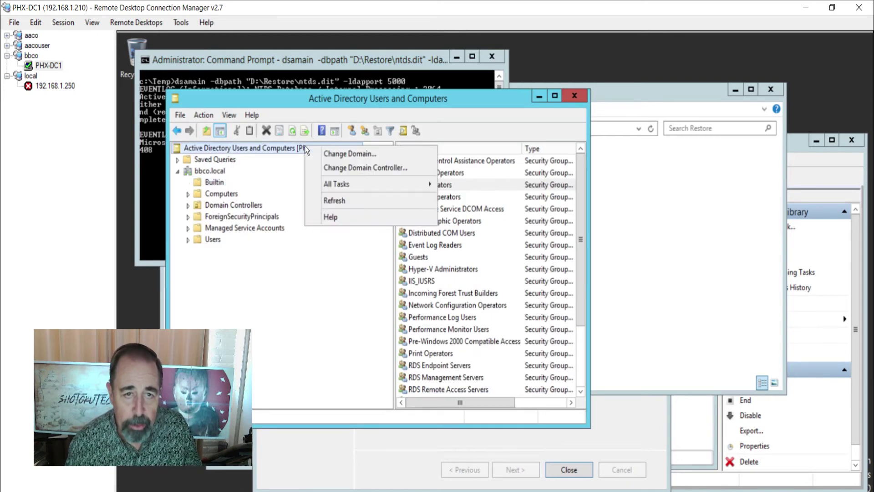
{"action": "left_click", "coordinate": [321, 165]}
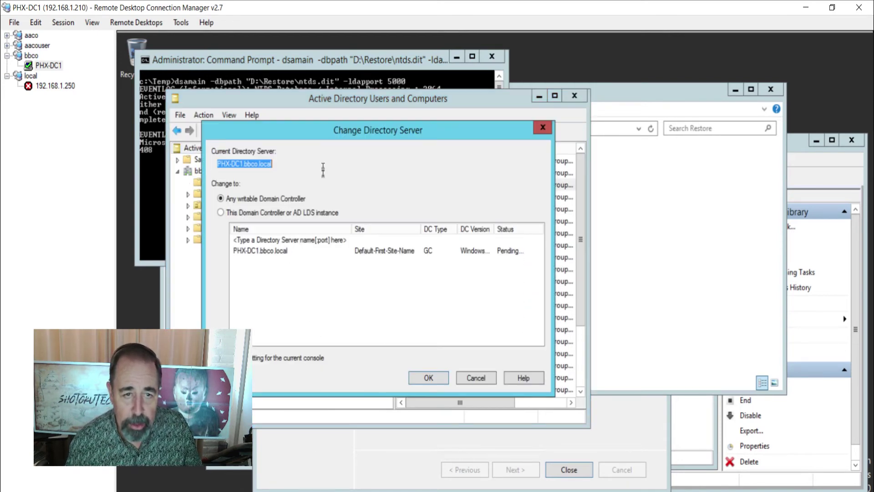
{"action": "left_click", "coordinate": [307, 239]}
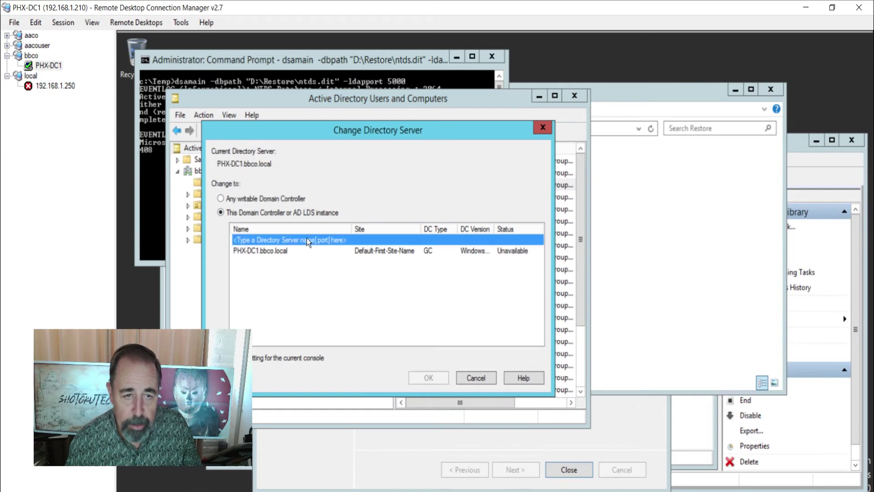
{"action": "type", "text": "phx-dc1:5000"}
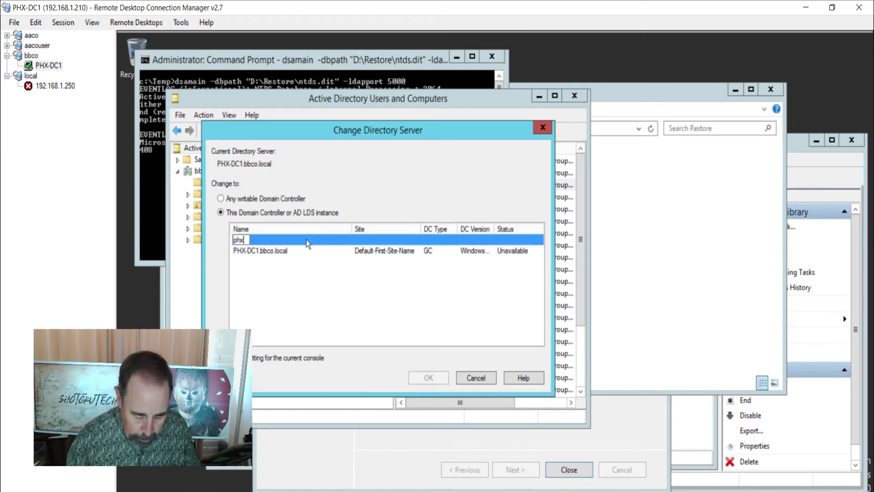
{"action": "key", "text": "Return"}
{"action": "left_click", "coordinate": [439, 377]}
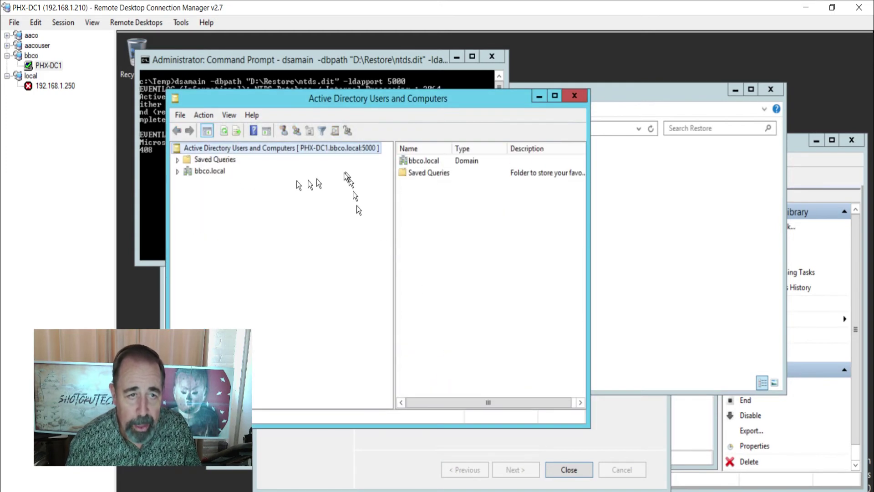
{"action": "left_click", "coordinate": [178, 171]}
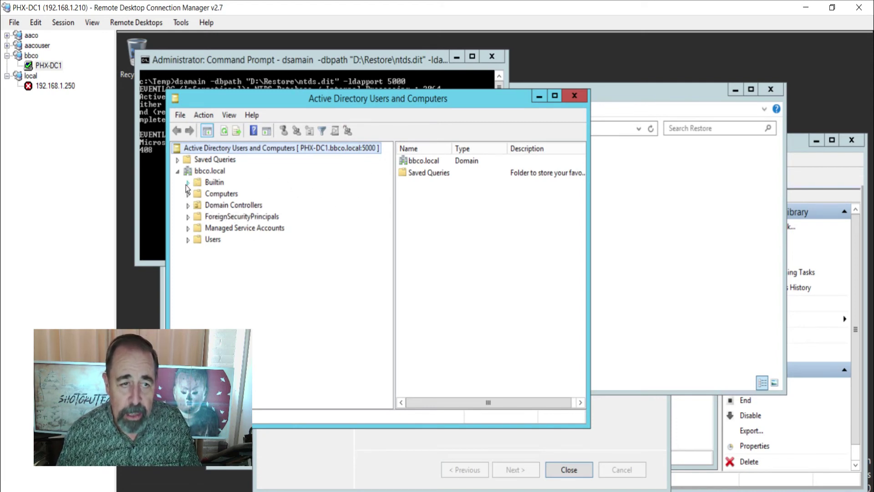
Open the Builtin Administrators group and review its three members on the Members tab.
{"action": "left_click", "coordinate": [214, 182]}
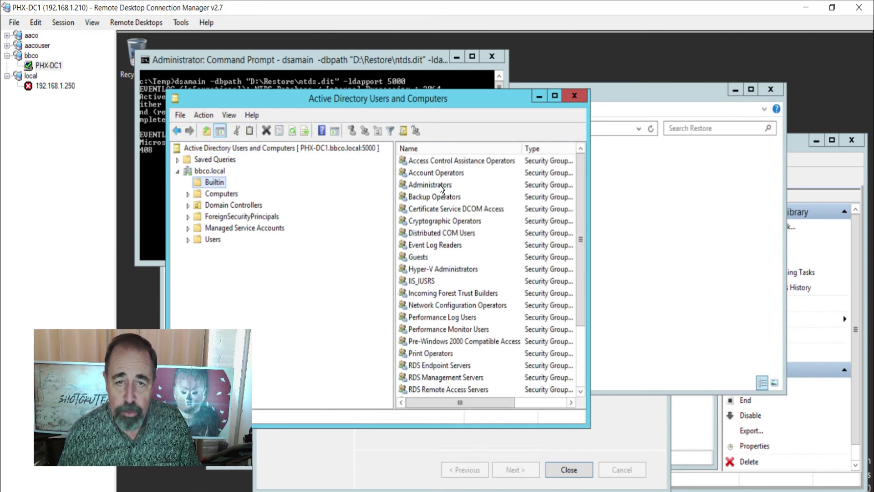
{"action": "double_click", "coordinate": [430, 187]}
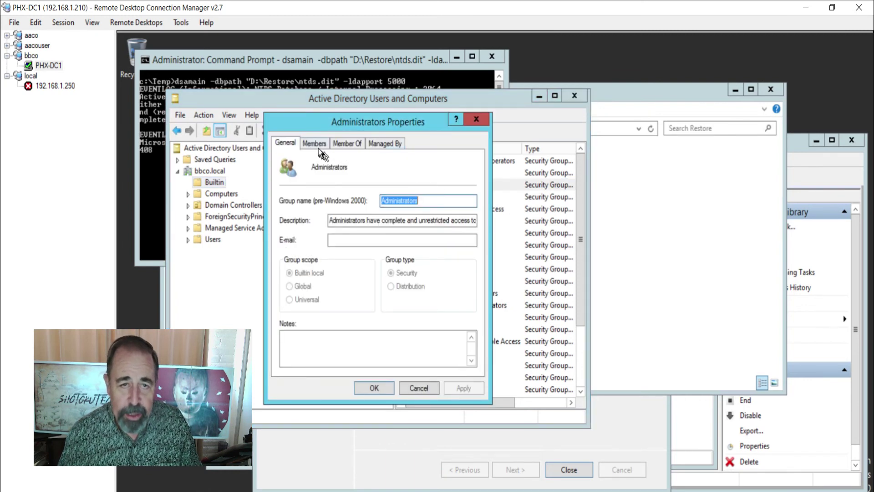
{"action": "left_click", "coordinate": [315, 143]}
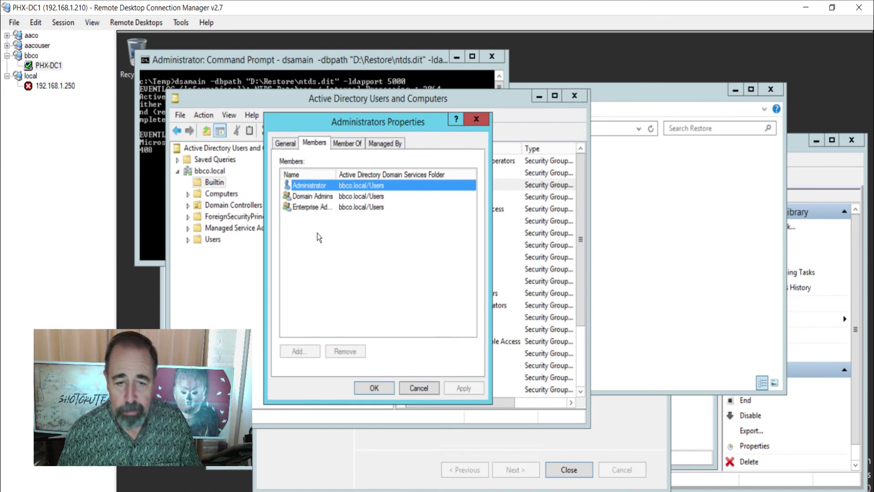
{"action": "left_click", "coordinate": [377, 388]}
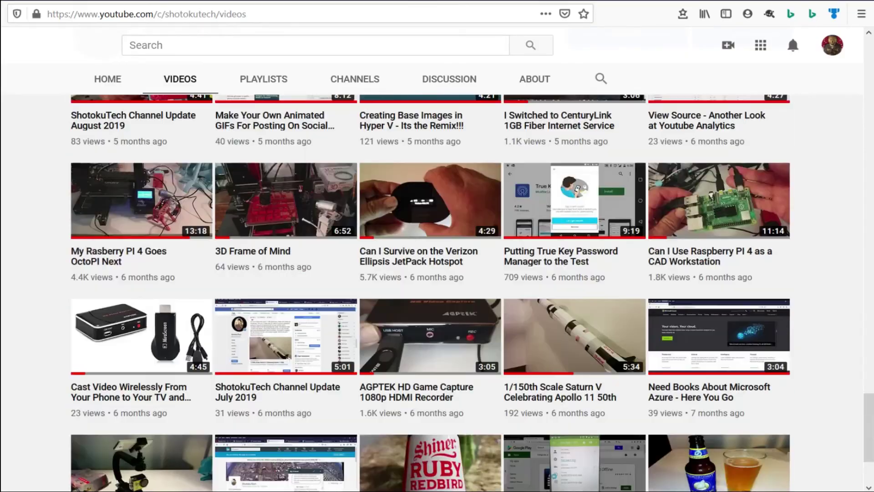
{"action": "scroll", "coordinate": [431, 292], "scroll_direction": "down", "scroll_amount": 15}
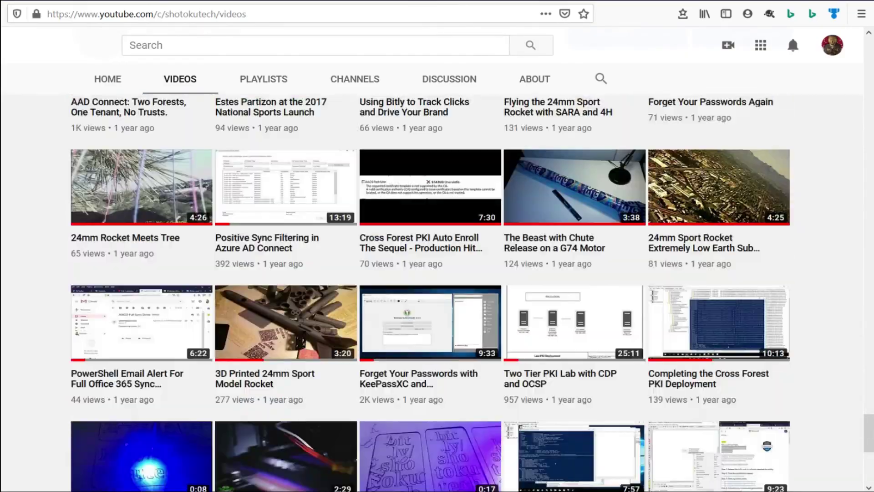
Scroll down and back up through the channel's uploaded videos.
{"action": "scroll", "coordinate": [430, 291], "scroll_direction": "up", "scroll_amount": 20}
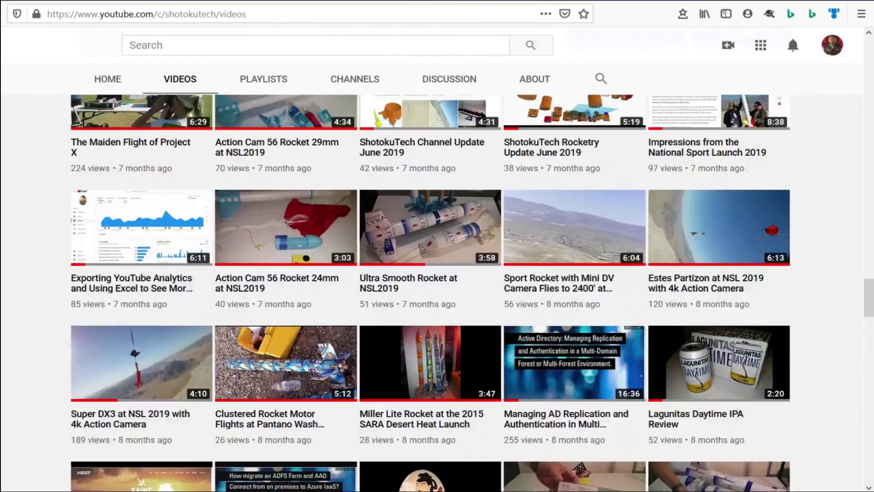